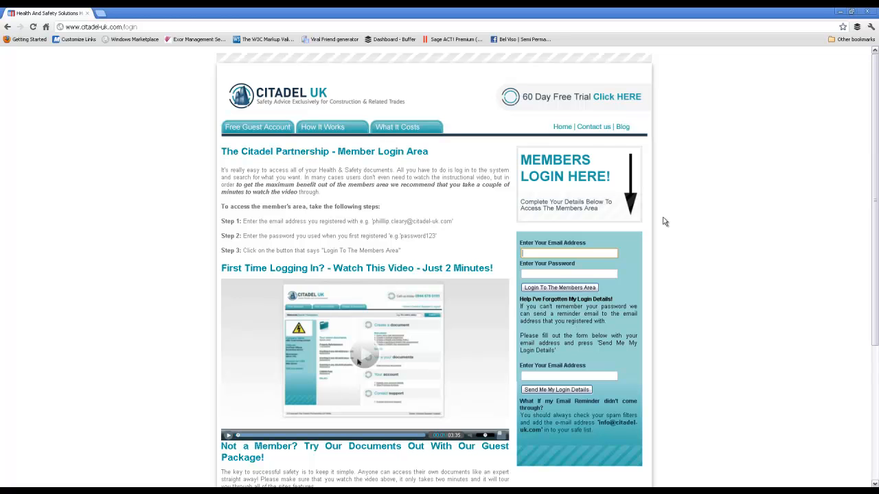
Log in to the members area with the guest account's email address and password
{"action": "type", "text": "guest"}
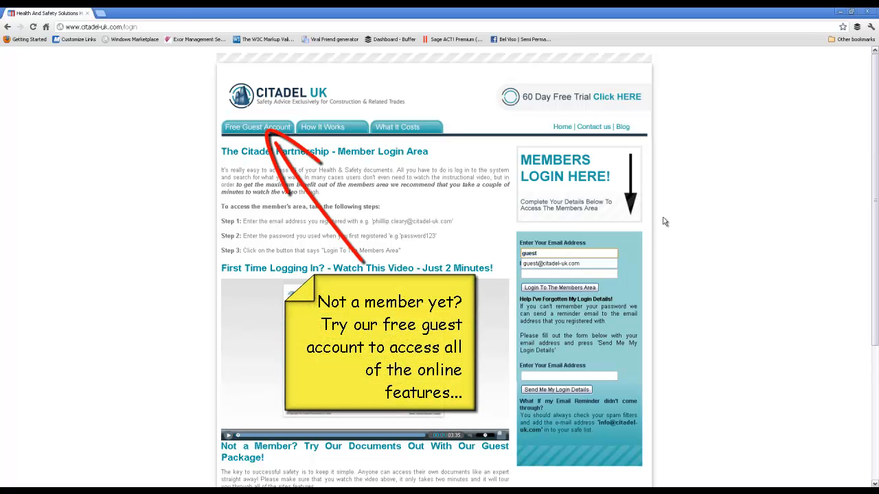
{"action": "key", "text": "Tab"}
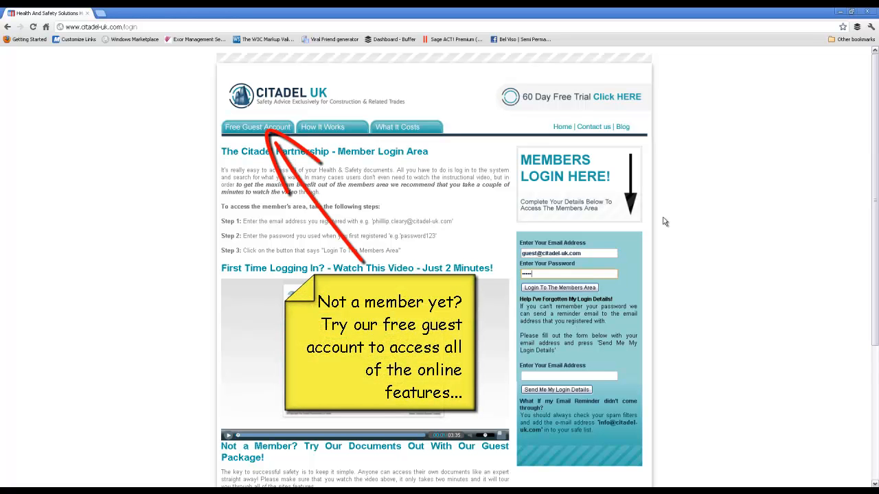
{"action": "key", "text": "Return"}
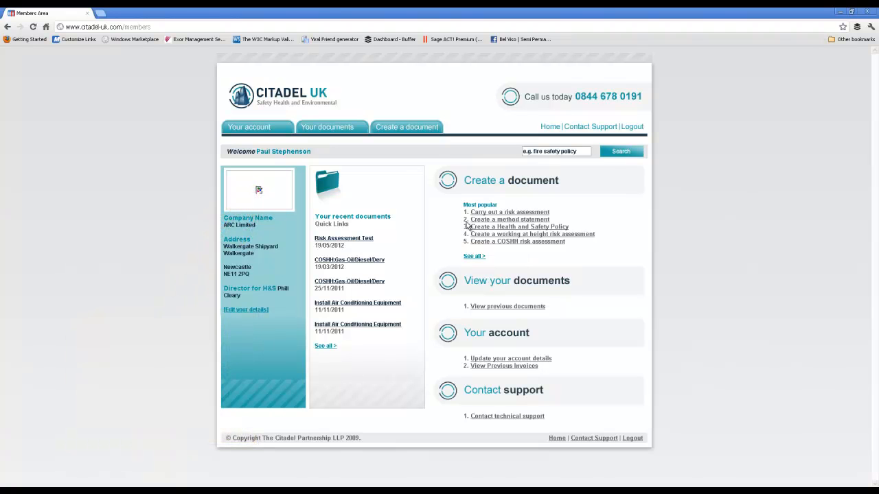
Look through the company's account details, from contact information to health and safety responsibilities, and return to the members home page
{"action": "left_click", "coordinate": [260, 131]}
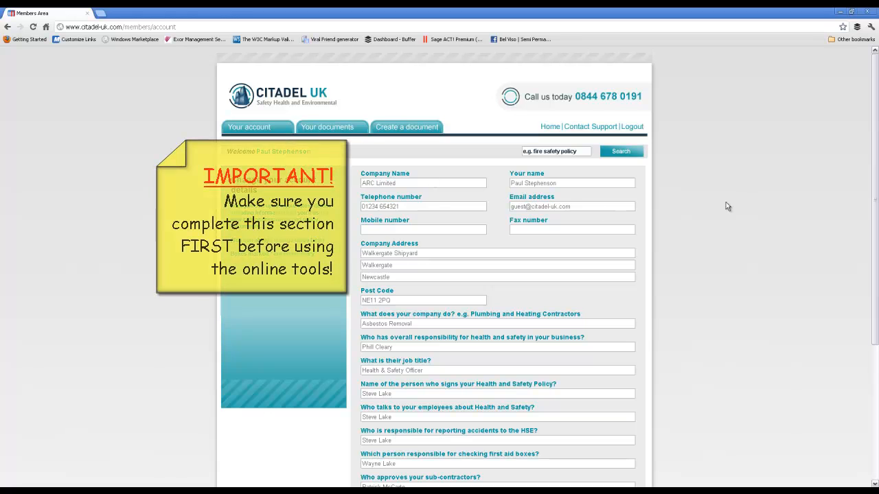
{"action": "scroll", "coordinate": [682, 197], "scroll_direction": "down", "scroll_amount": 3}
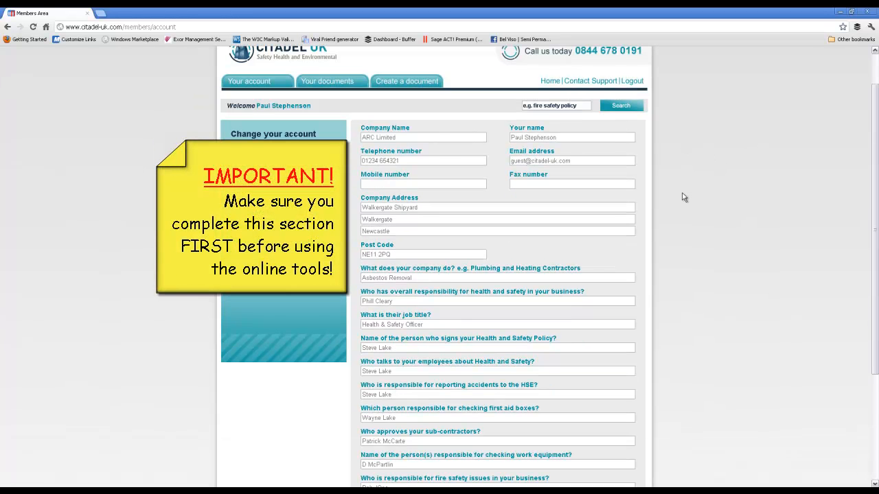
{"action": "scroll", "coordinate": [681, 197], "scroll_direction": "down", "scroll_amount": 2}
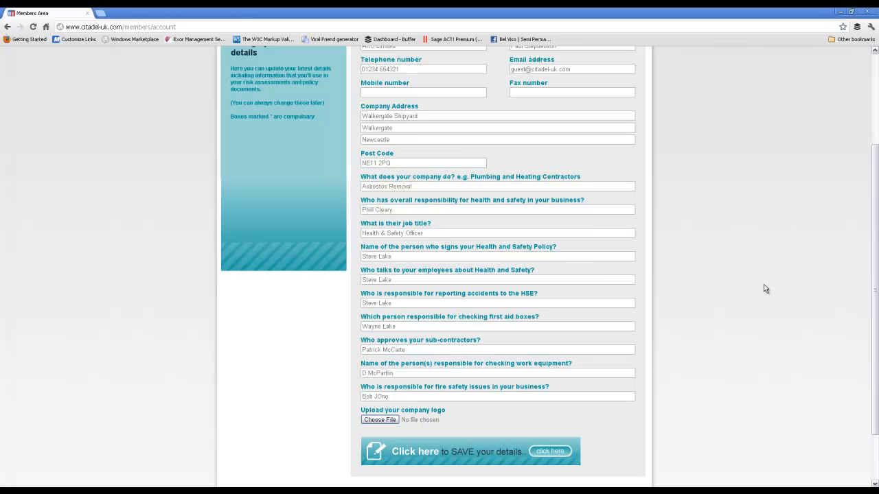
{"action": "scroll", "coordinate": [383, 272], "scroll_direction": "up", "scroll_amount": 2}
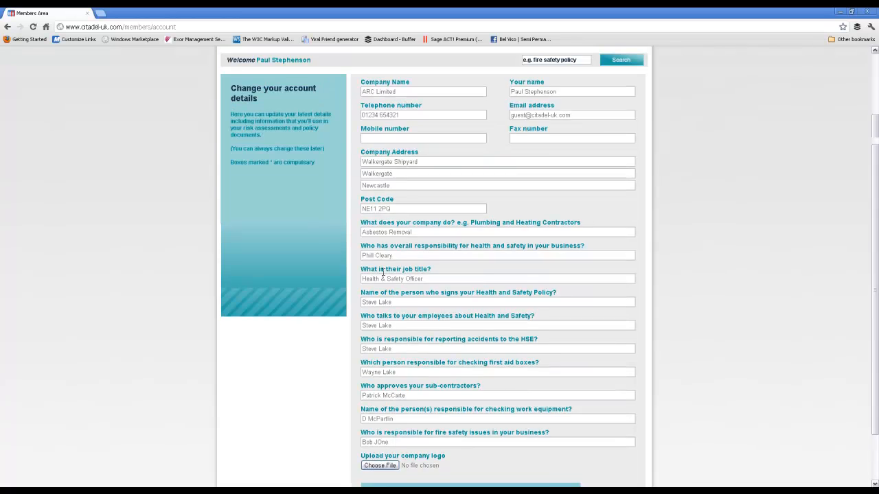
{"action": "left_click", "coordinate": [8, 26]}
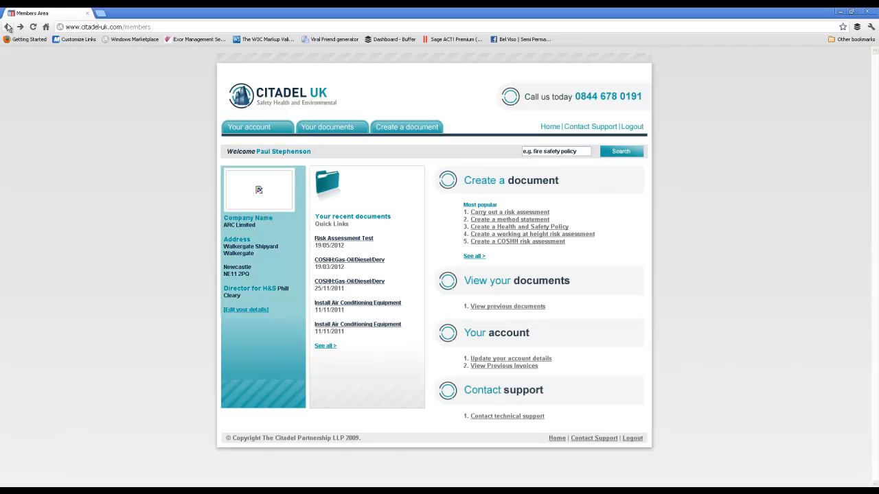
Start a new risk assessment and set the project description to "Installing suspended ceiling"
{"action": "left_click", "coordinate": [523, 214]}
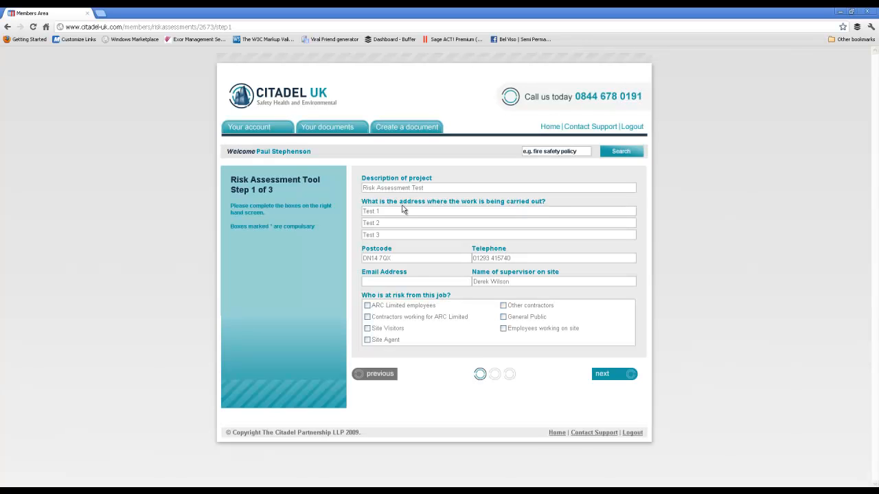
{"action": "left_click_drag", "start_coordinate": [424, 191], "coordinate": [350, 185]}
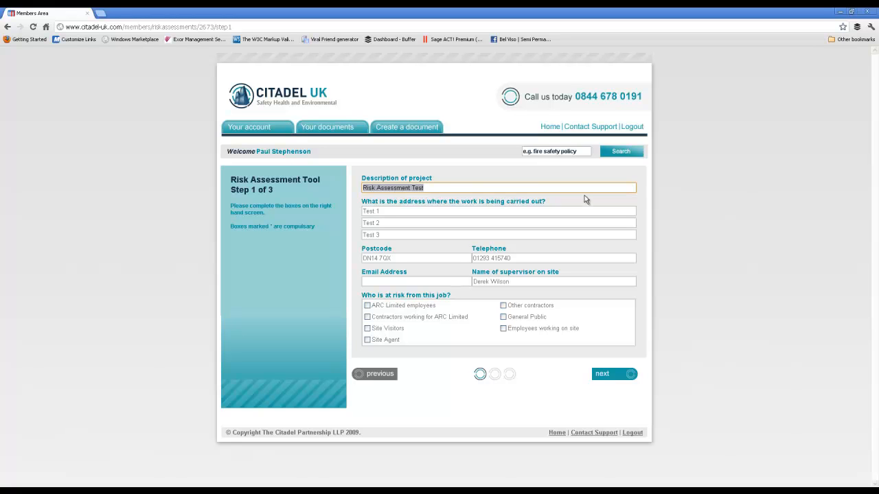
{"action": "type", "text": "In"}
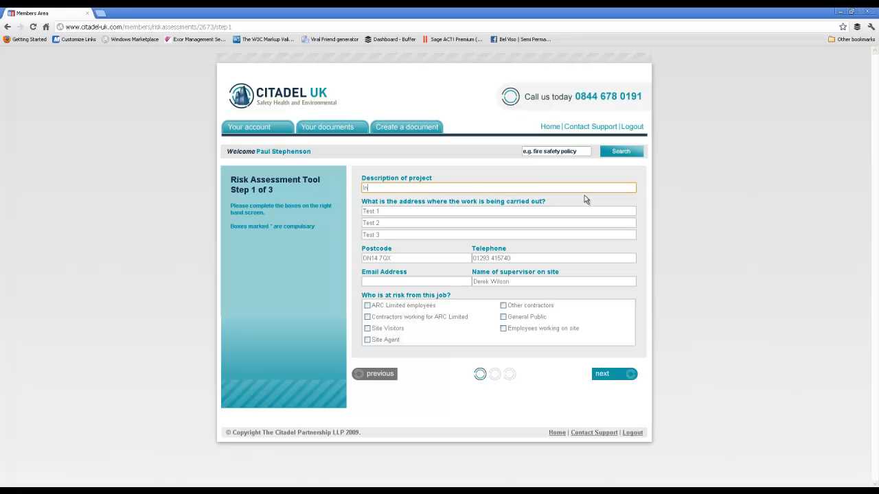
{"action": "type", "text": "stalling suspended ceiling"}
{"action": "key", "text": "Tab"}
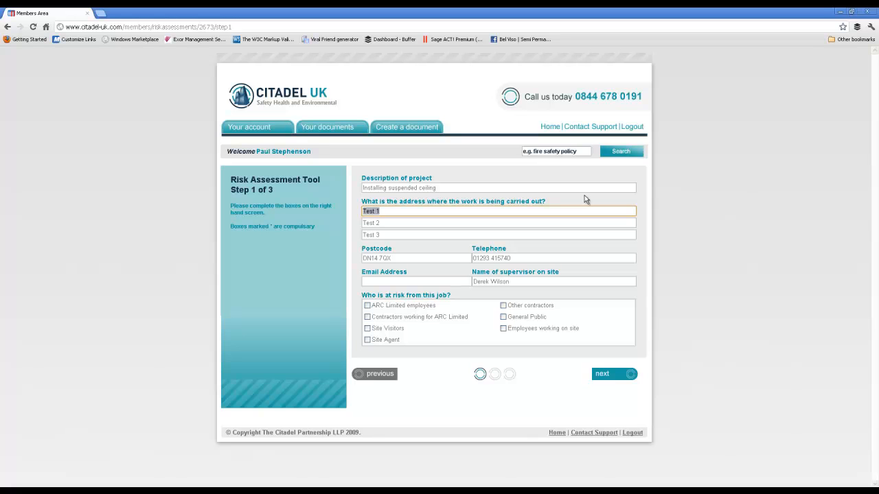
Replace the three work site address lines and the postcode with the address where the work is carried out
{"action": "key", "text": "Tab"}
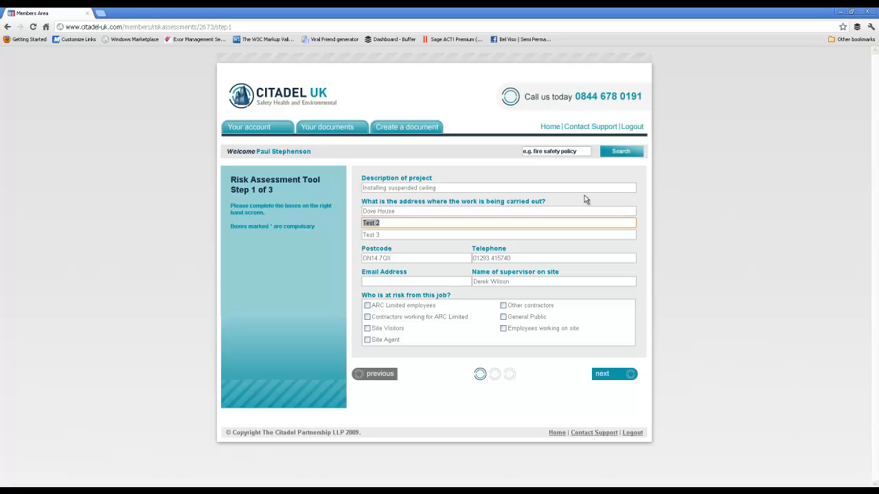
{"action": "key", "text": "Tab"}
{"action": "key", "text": "Tab"}
{"action": "key", "text": "Tab"}
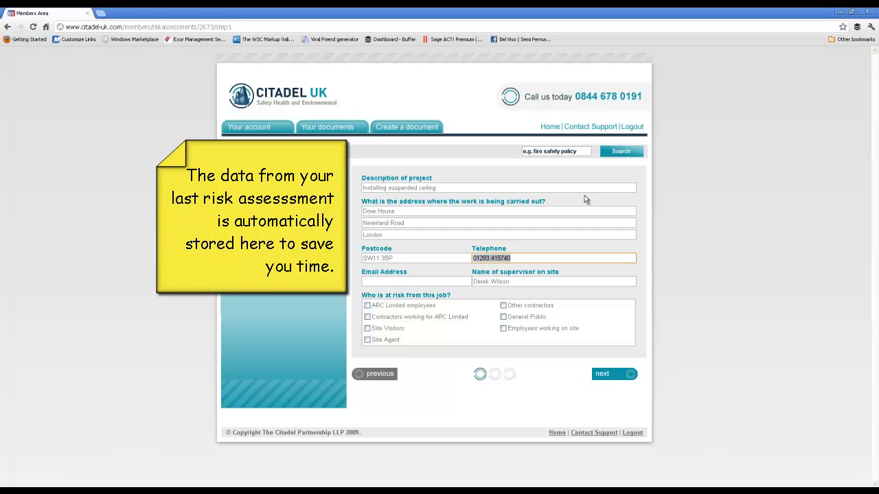
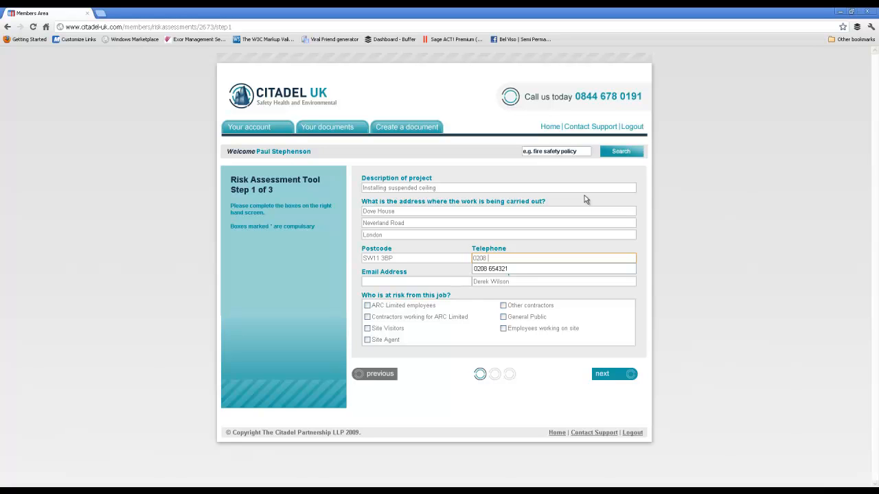
Enter the site's telephone number and contact email address
{"action": "key", "text": "Tab"}
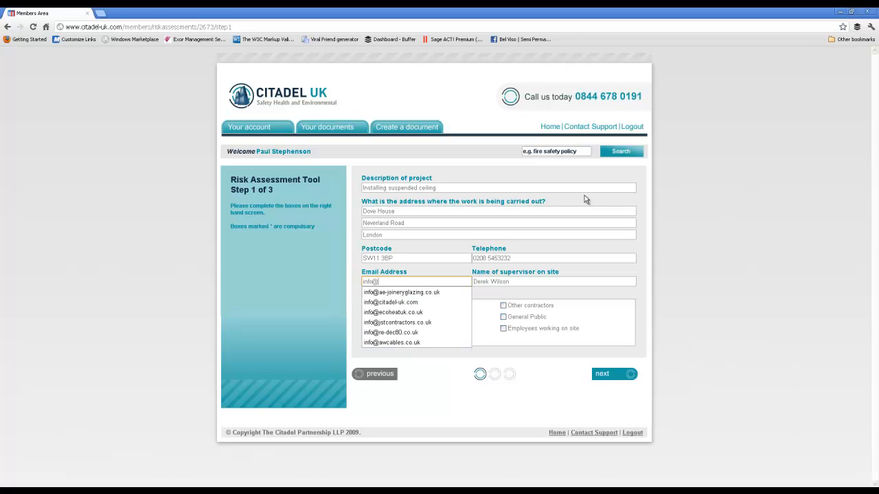
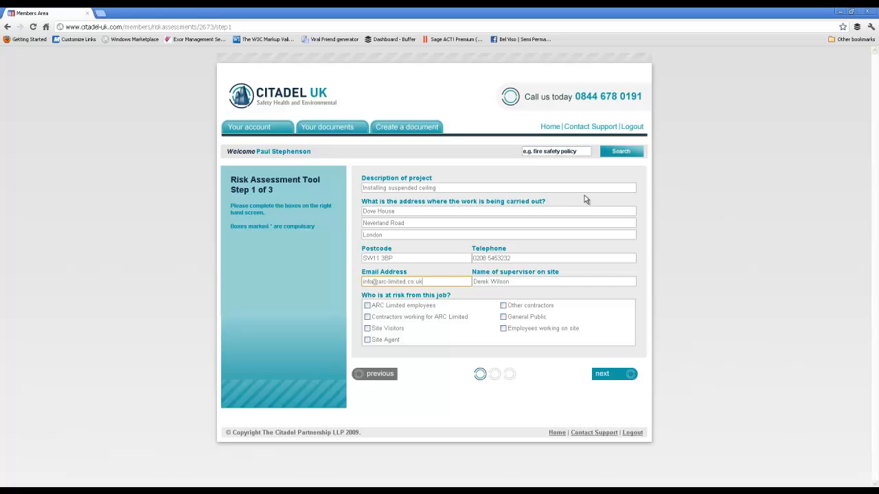
{"action": "key", "text": "Tab"}
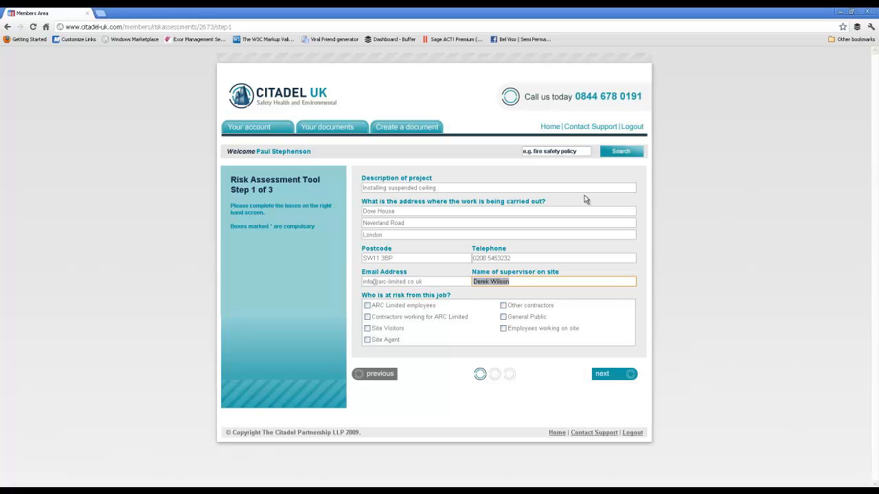
Mark ARC Limited employees, contractors working for ARC Limited, other contractors and site visitors as at risk, and continue to the hazards
{"action": "key", "text": "Tab"}
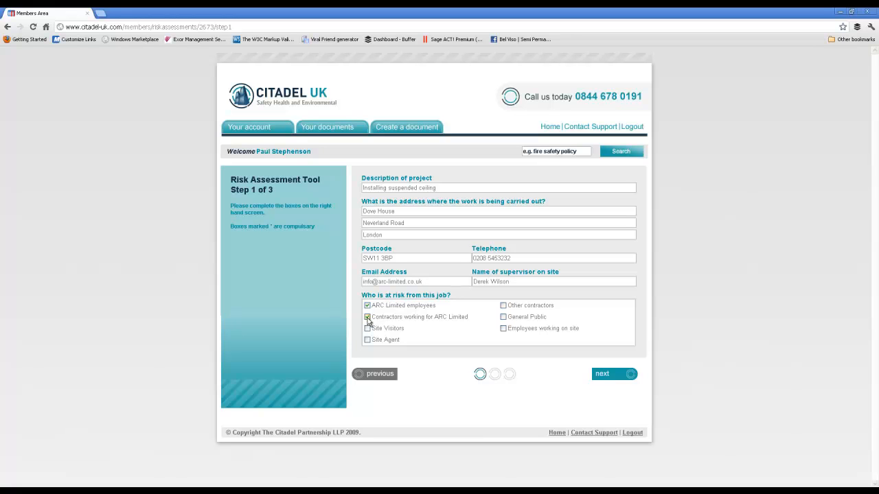
{"action": "left_click", "coordinate": [503, 306]}
{"action": "left_click", "coordinate": [368, 330]}
{"action": "left_click", "coordinate": [628, 374]}
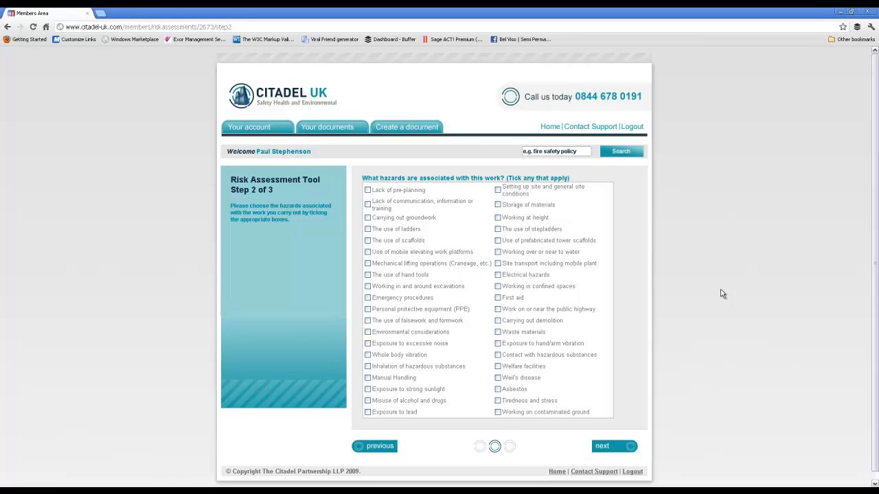
Add the Working at height hazard and mark the supervisor organising work to minimise falls as being done already
{"action": "left_click", "coordinate": [497, 218]}
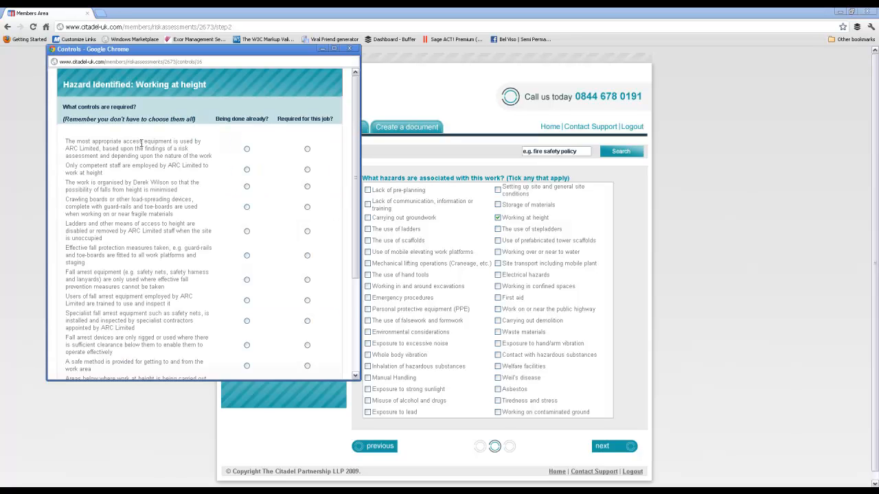
{"action": "scroll", "coordinate": [140, 143], "scroll_direction": "down", "scroll_amount": 5}
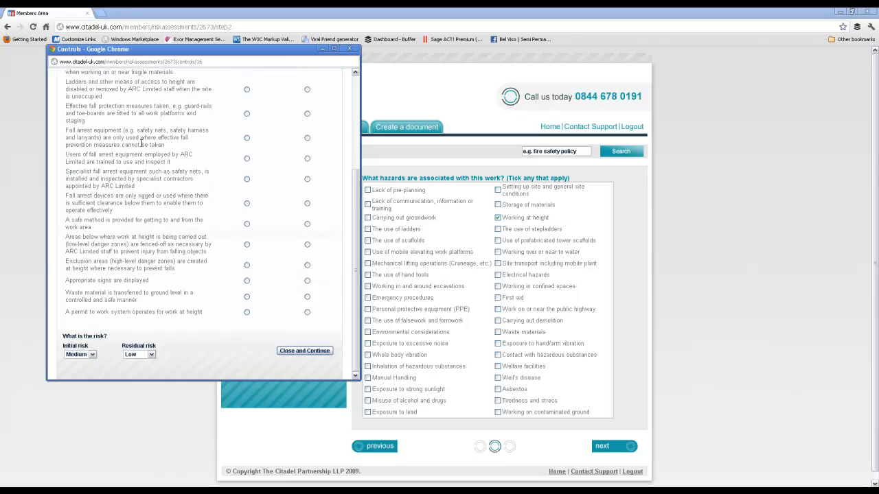
{"action": "scroll", "coordinate": [153, 172], "scroll_direction": "up", "scroll_amount": 3}
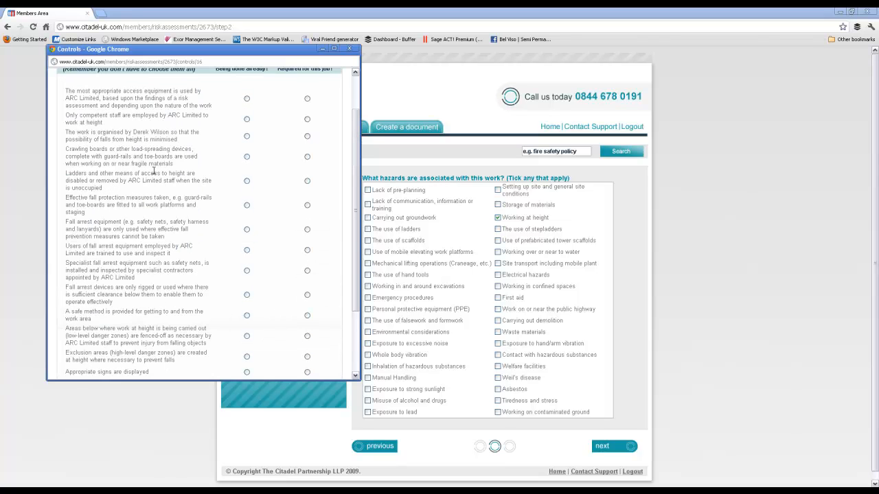
{"action": "scroll", "coordinate": [154, 172], "scroll_direction": "up", "scroll_amount": 2}
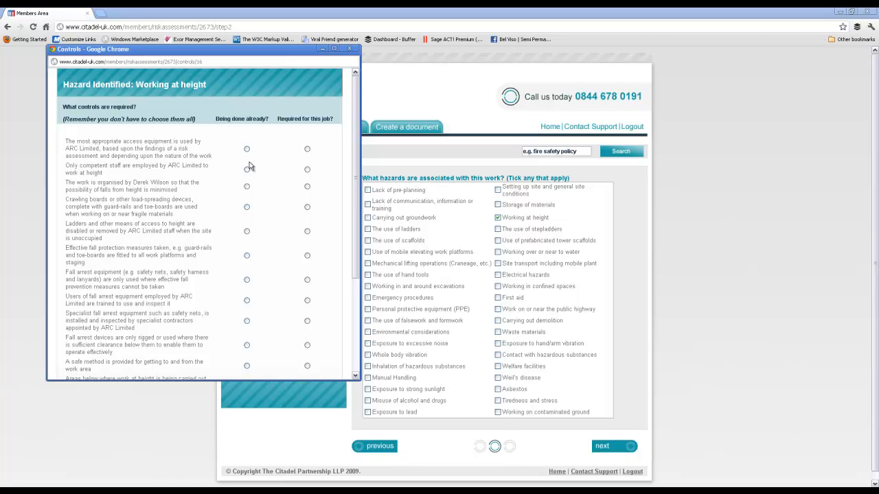
{"action": "left_click_drag", "start_coordinate": [133, 182], "coordinate": [166, 182]}
{"action": "left_click", "coordinate": [165, 184]}
{"action": "left_click", "coordinate": [247, 189]}
Mark the permit to work system and the display of appropriate signs as required for this working at height job
{"action": "scroll", "coordinate": [243, 228], "scroll_direction": "down", "scroll_amount": 3}
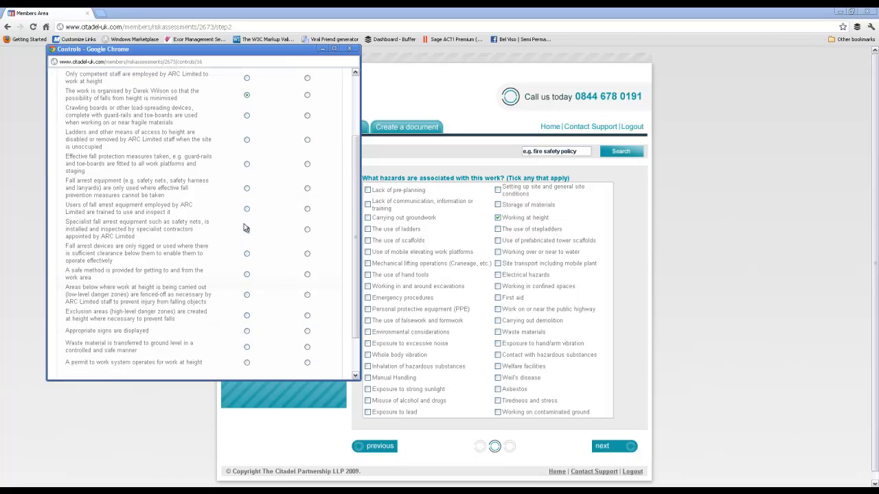
{"action": "scroll", "coordinate": [244, 228], "scroll_direction": "down", "scroll_amount": 2}
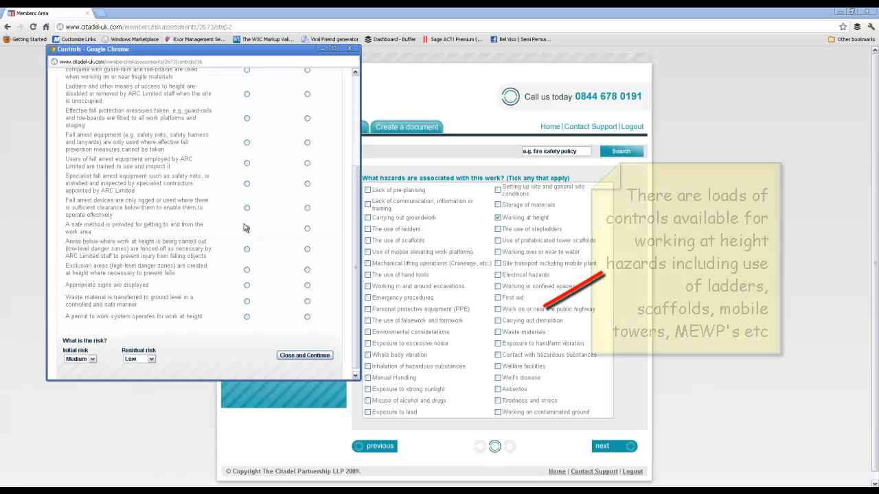
{"action": "left_click", "coordinate": [308, 317]}
{"action": "left_click", "coordinate": [308, 286]}
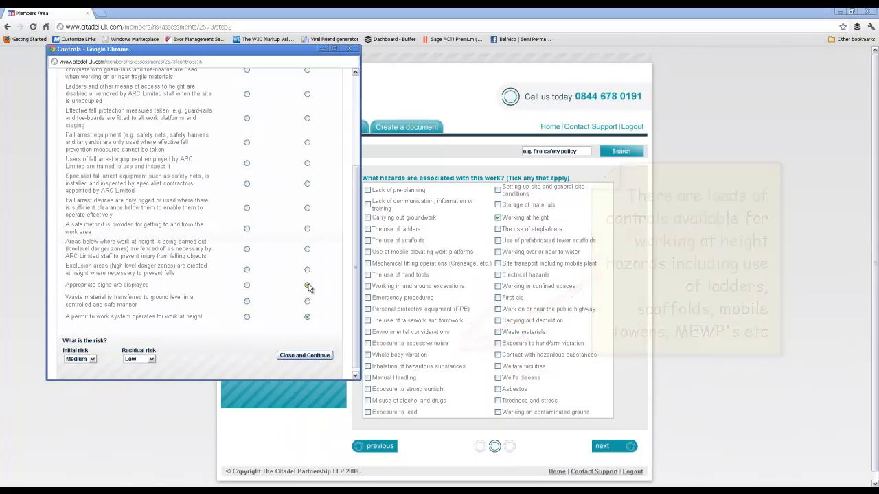
Set the initial risk of working at height to High and save its controls
{"action": "left_click", "coordinate": [78, 361]}
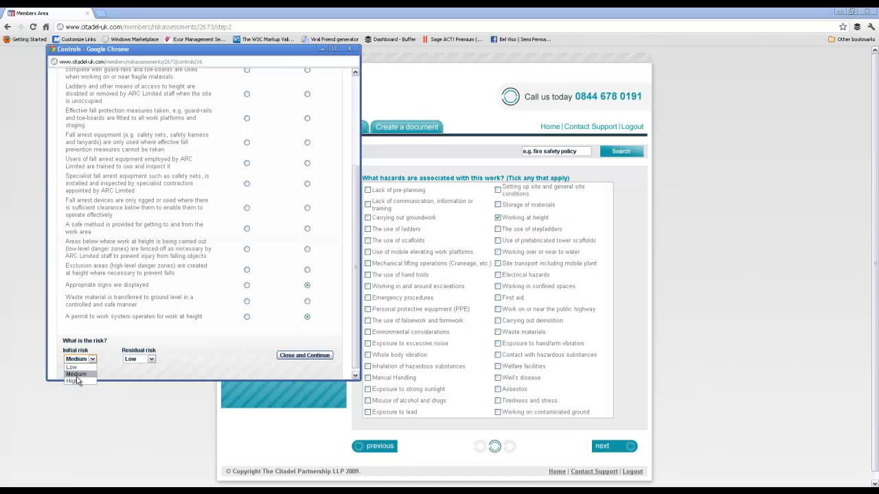
{"action": "left_click", "coordinate": [77, 383]}
{"action": "left_click", "coordinate": [109, 336]}
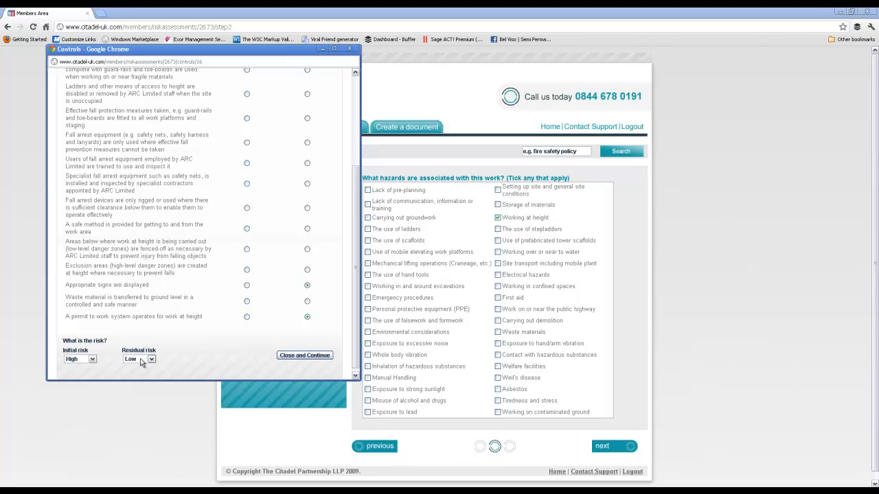
{"action": "left_click", "coordinate": [305, 357]}
{"action": "left_click", "coordinate": [304, 357]}
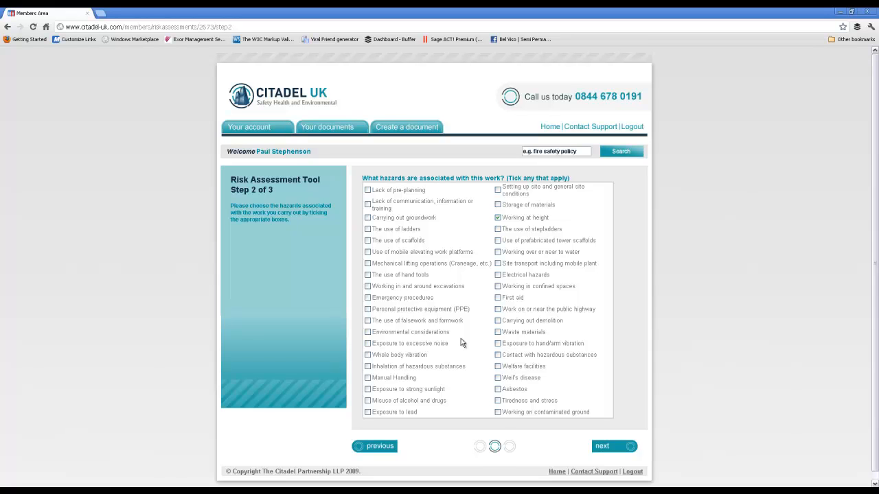
Add the use of hand tools hazard, marking suitable tools as being done already and 110v-only electric tools as required for this job
{"action": "left_click", "coordinate": [368, 275]}
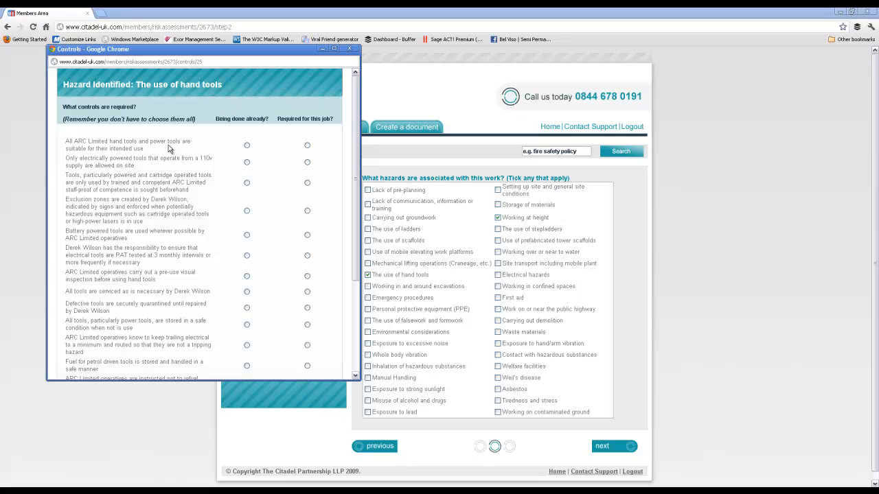
{"action": "left_click", "coordinate": [247, 146]}
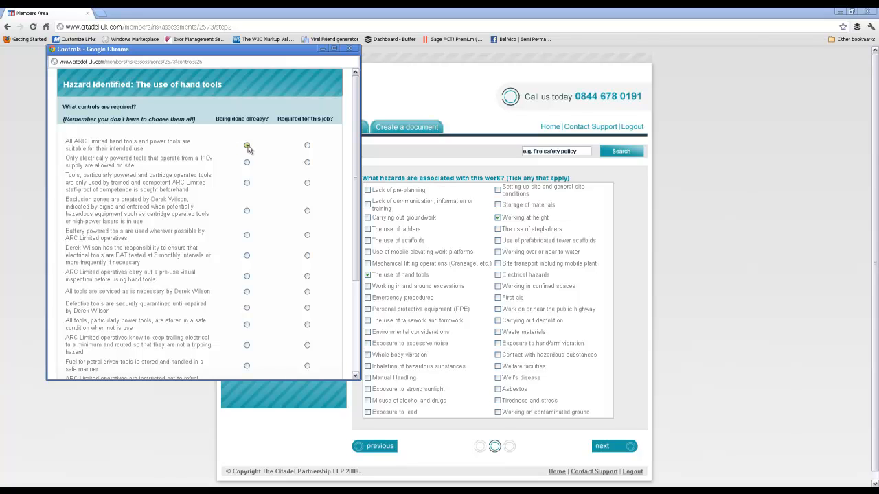
{"action": "left_click", "coordinate": [307, 163]}
Mark PAT testing of electrical tools at 3 monthly intervals as being done already and safe storage of tools as required for this job
{"action": "scroll", "coordinate": [286, 177], "scroll_direction": "down", "scroll_amount": 1}
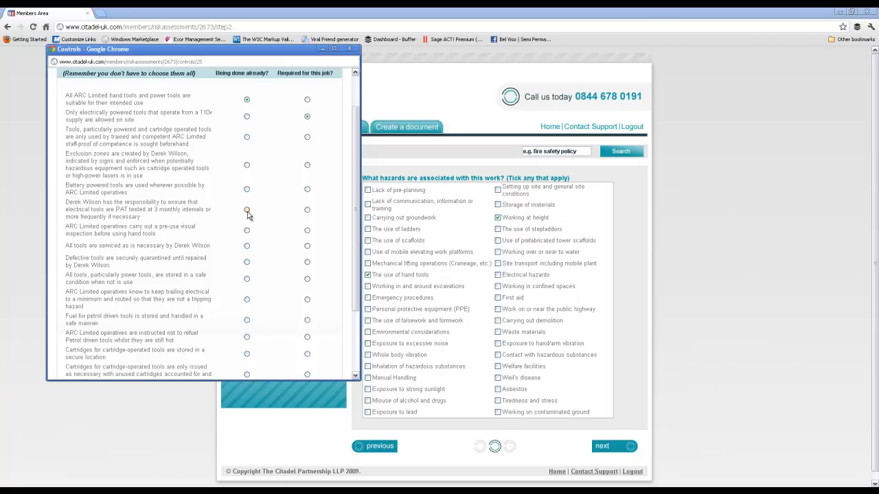
{"action": "scroll", "coordinate": [248, 215], "scroll_direction": "down", "scroll_amount": 1}
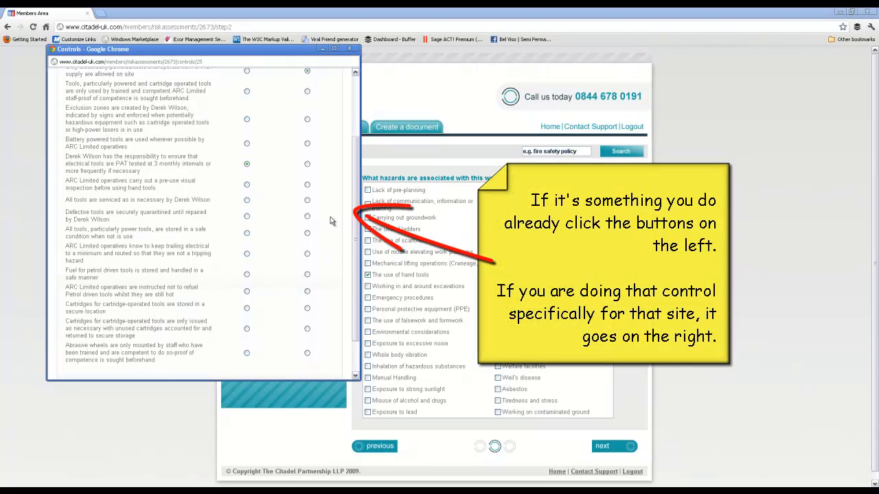
{"action": "scroll", "coordinate": [330, 221], "scroll_direction": "down", "scroll_amount": 1}
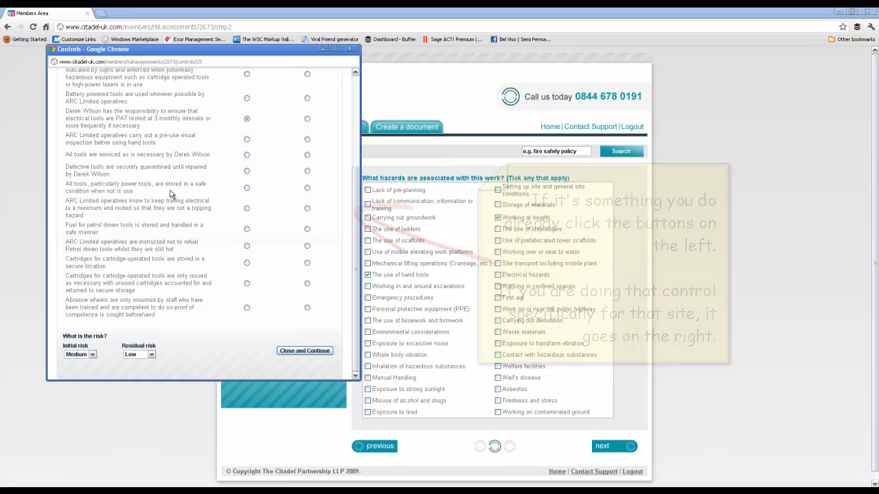
{"action": "left_click", "coordinate": [307, 188]}
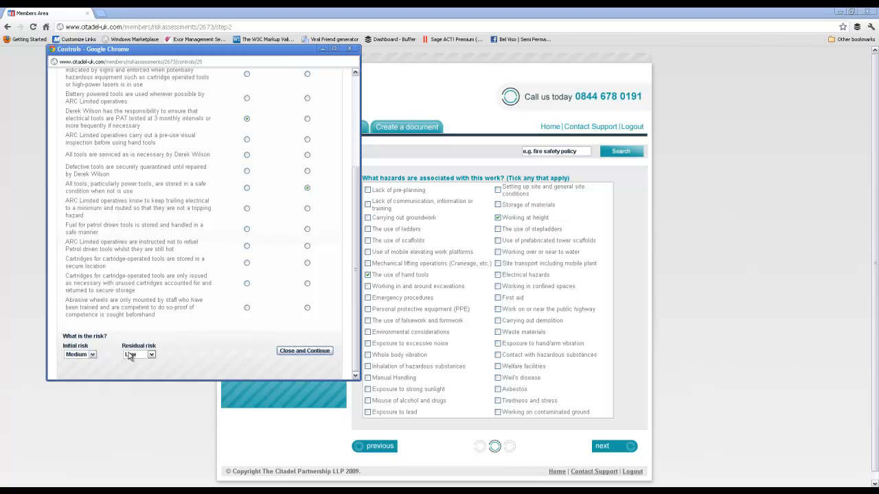
Save the hand tools controls with their risk ratings and continue to the final step of the risk assessment
{"action": "left_click", "coordinate": [327, 351]}
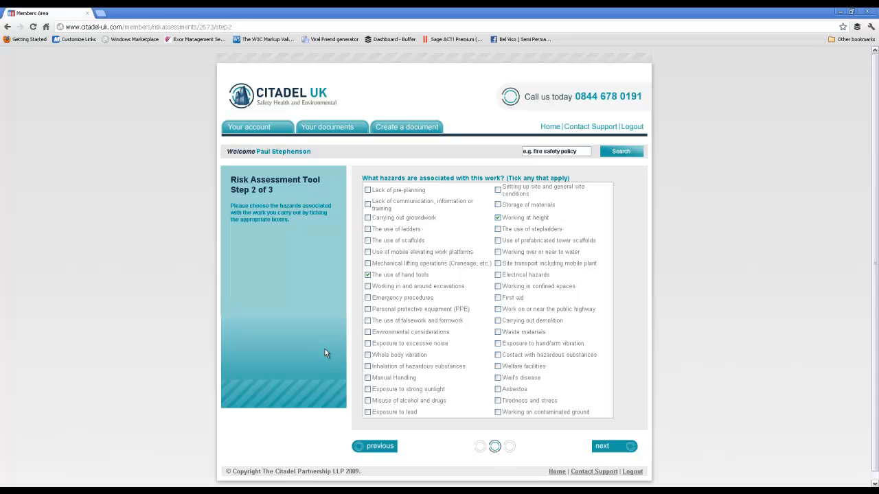
{"action": "scroll", "coordinate": [683, 322], "scroll_direction": "down", "scroll_amount": 1}
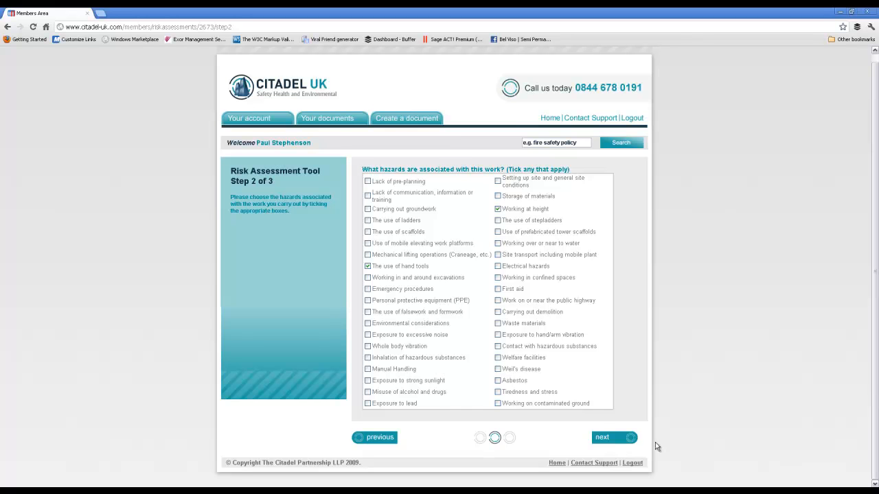
{"action": "left_click", "coordinate": [606, 440]}
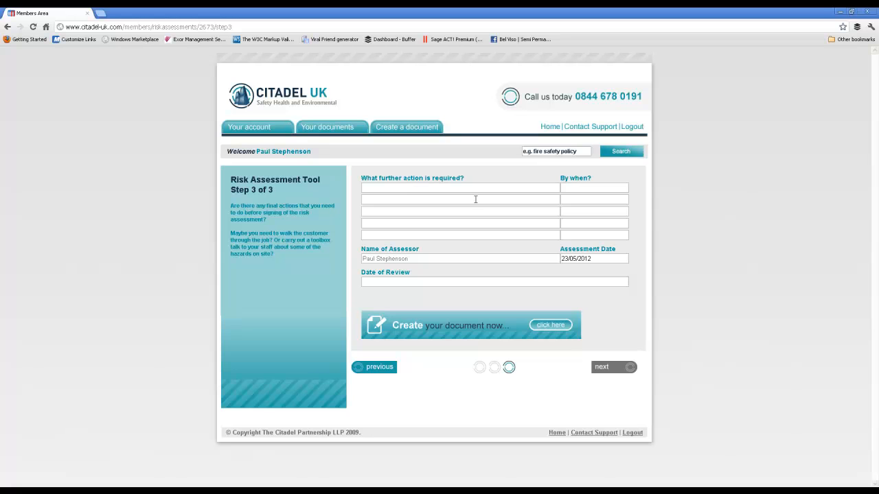
Add a further action stating that the named responsible person will complete a toolbox talk on working at height before work begins, due 30/05/2012
{"action": "left_click", "coordinate": [406, 187]}
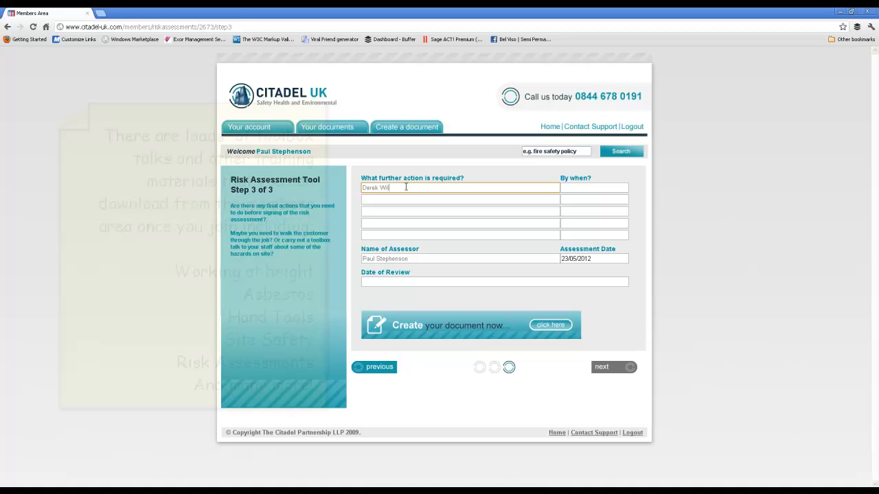
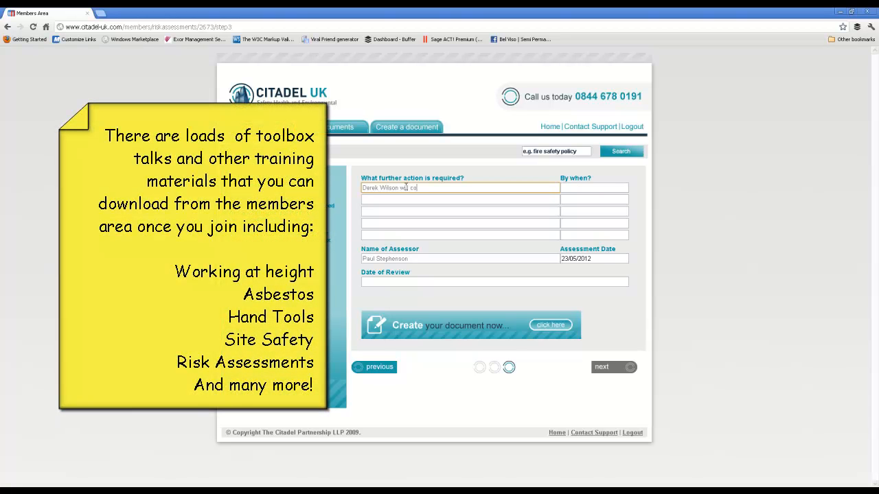
{"action": "type", "text": "mplete a toolbox talk on working at height befor"}
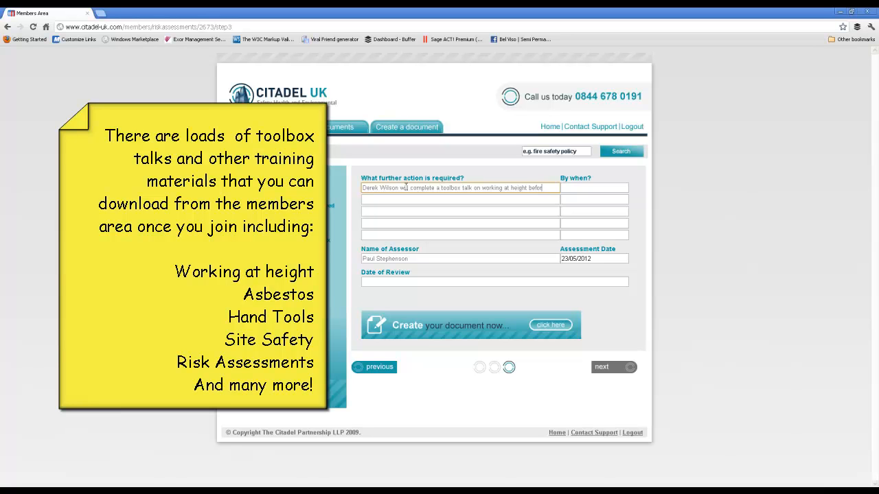
{"action": "type", "text": "e work begins"}
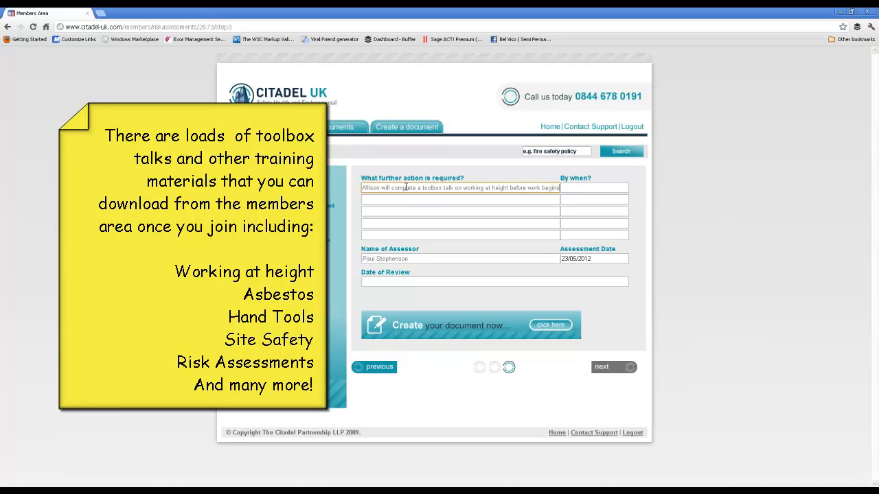
{"action": "key", "text": "Tab"}
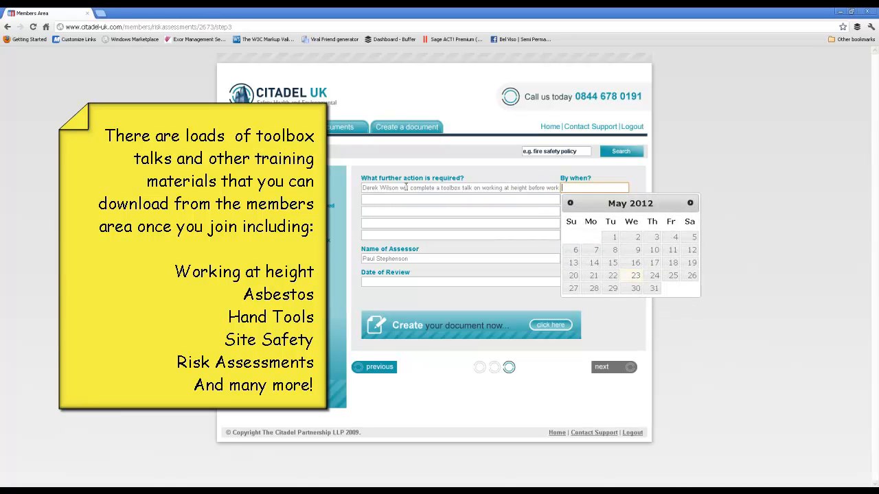
{"action": "left_click", "coordinate": [635, 289]}
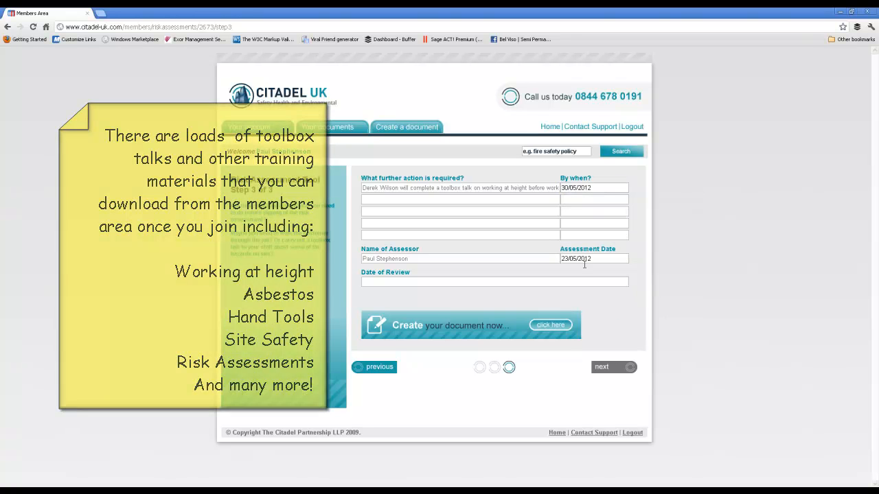
Set the date of review to 06/06/2012 and create the risk assessment document
{"action": "left_click", "coordinate": [546, 281]}
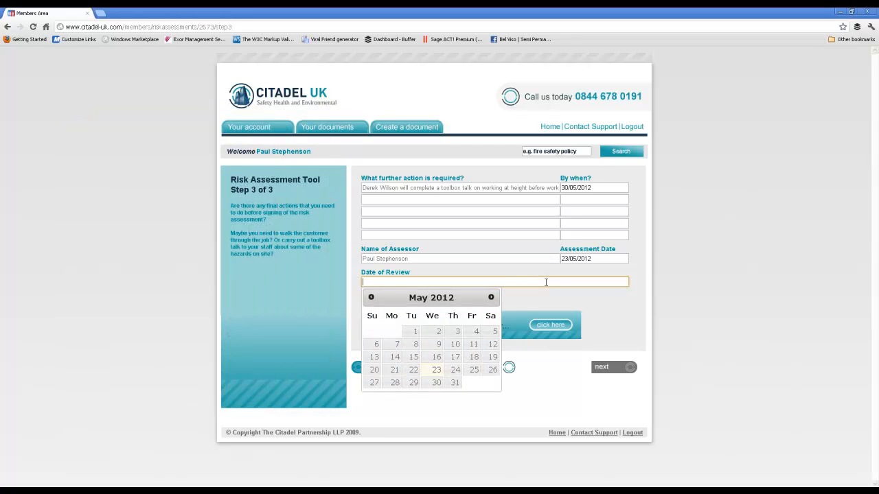
{"action": "left_click", "coordinate": [491, 298]}
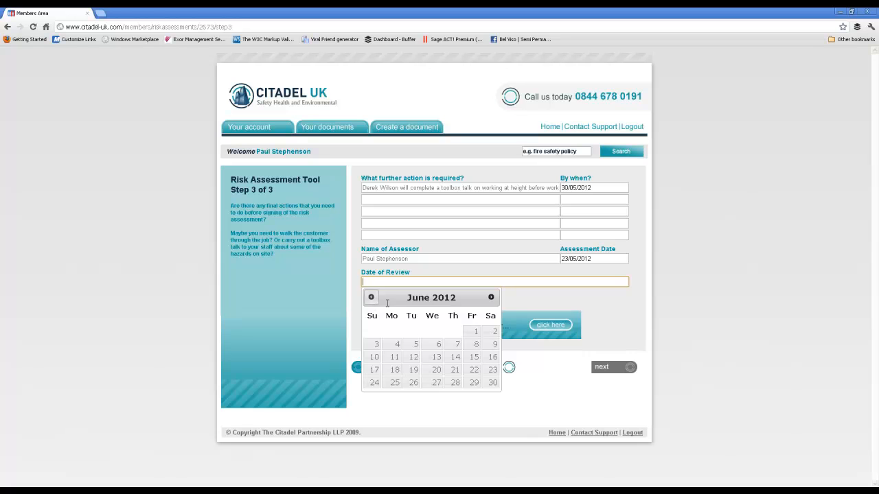
{"action": "left_click", "coordinate": [436, 346]}
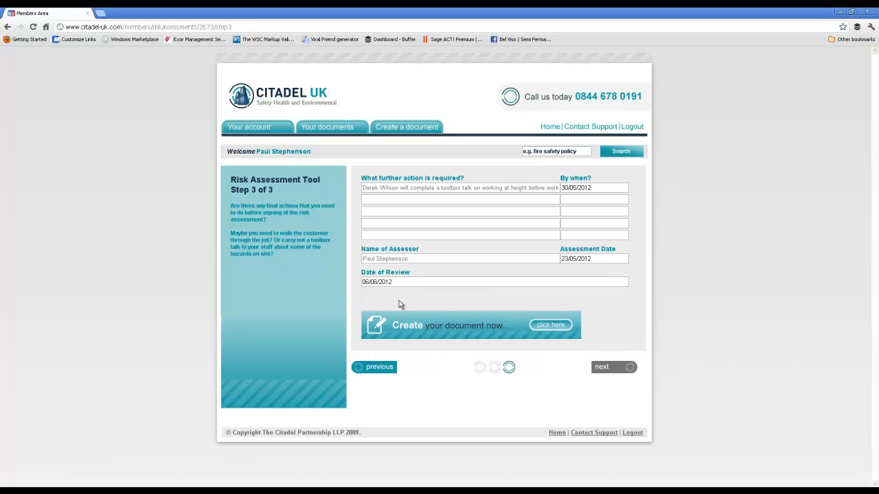
{"action": "left_click", "coordinate": [398, 282]}
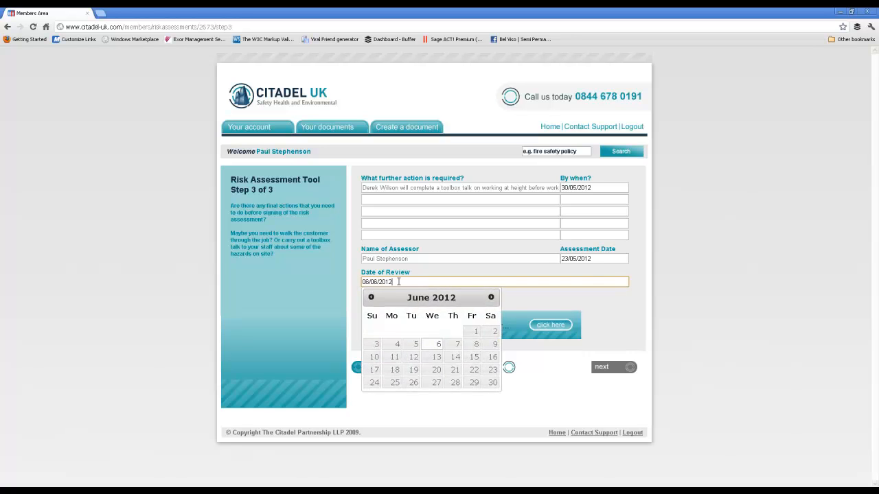
{"action": "left_click", "coordinate": [594, 302]}
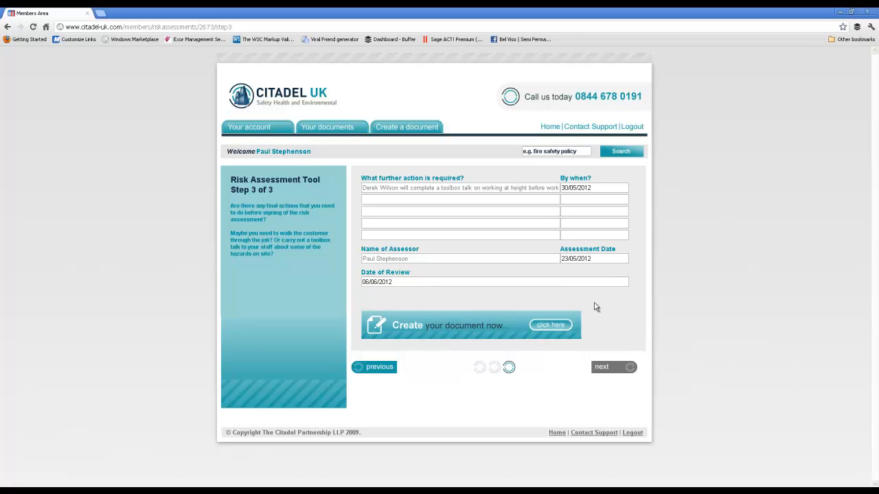
{"action": "left_click", "coordinate": [454, 328]}
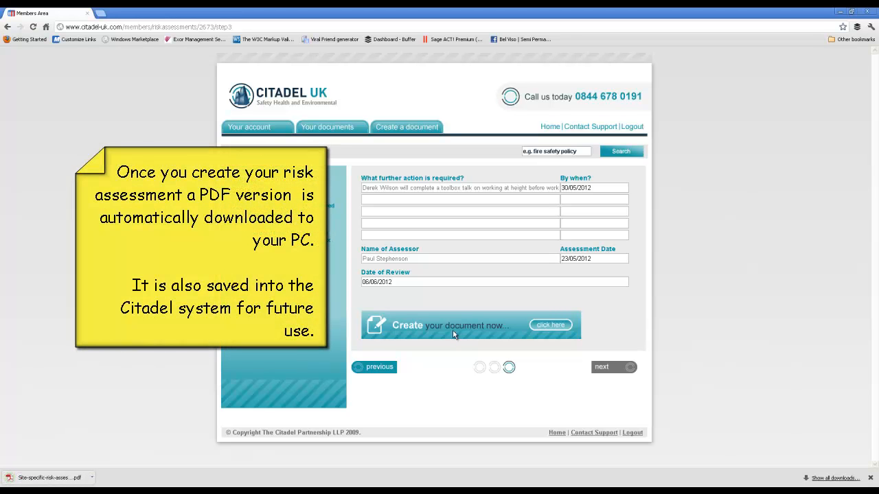
Open the downloaded risk assessment PDF and examine its job details, hazards, controls, risk factors, remedial actions and review table
{"action": "left_click", "coordinate": [24, 477]}
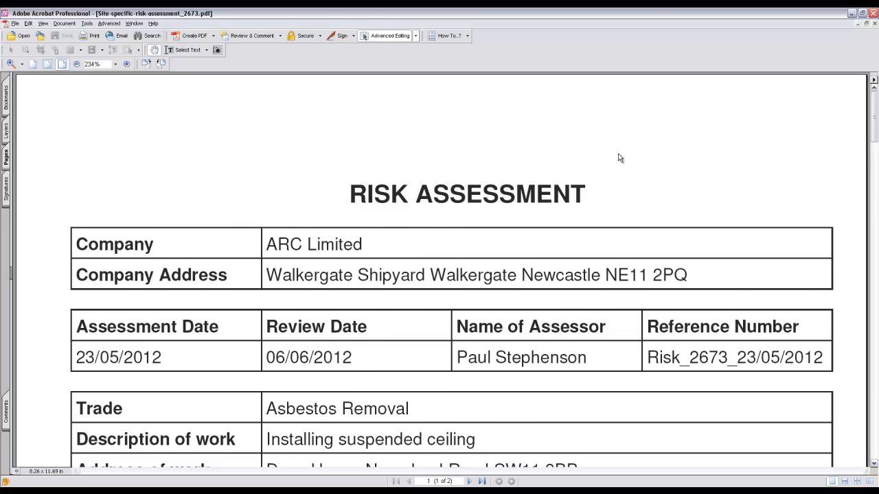
{"action": "scroll", "coordinate": [618, 158], "scroll_direction": "down", "scroll_amount": 1}
{"action": "scroll", "coordinate": [362, 212], "scroll_direction": "down", "scroll_amount": 1}
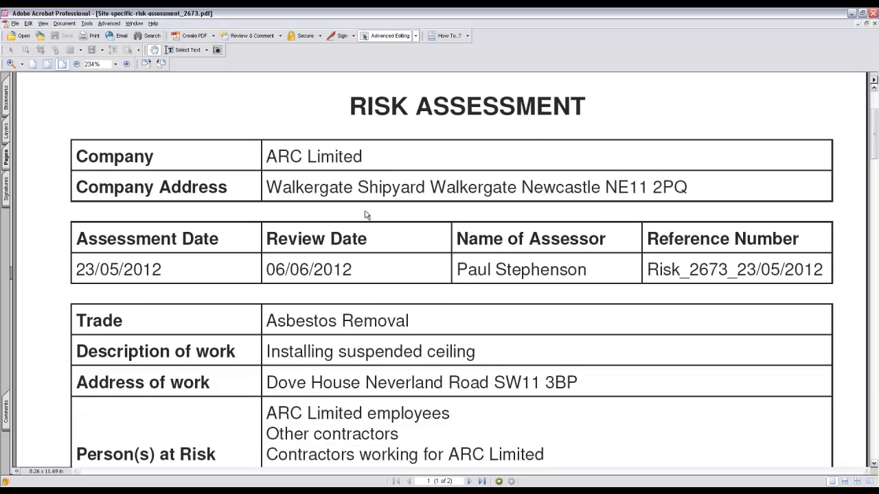
{"action": "left_click", "coordinate": [581, 335]}
{"action": "scroll", "coordinate": [500, 269], "scroll_direction": "down", "scroll_amount": 3}
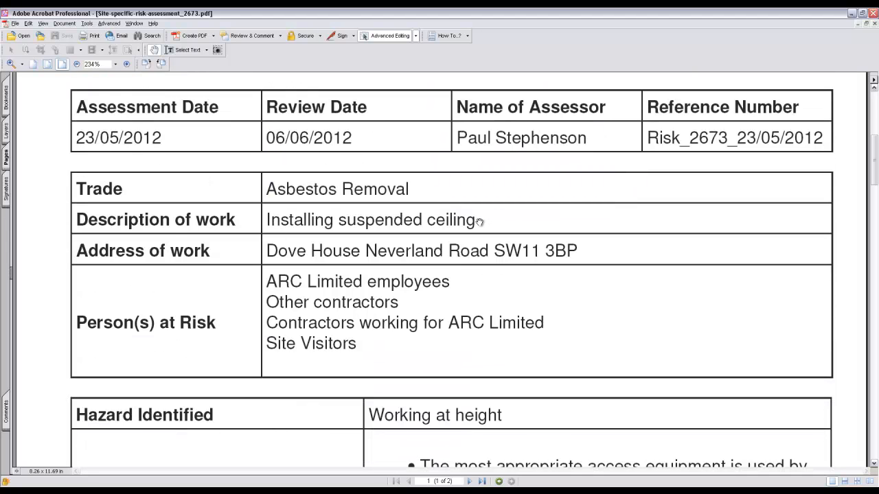
{"action": "scroll", "coordinate": [479, 221], "scroll_direction": "down", "scroll_amount": 6}
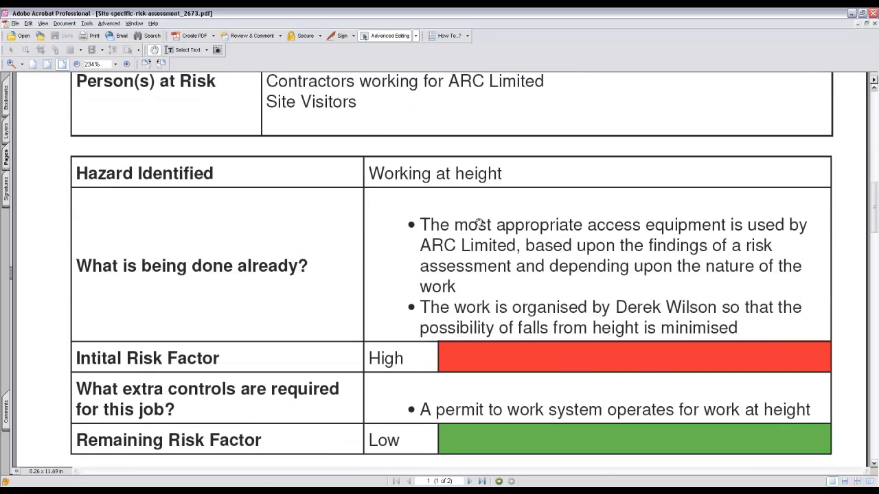
{"action": "scroll", "coordinate": [635, 216], "scroll_direction": "down", "scroll_amount": 1}
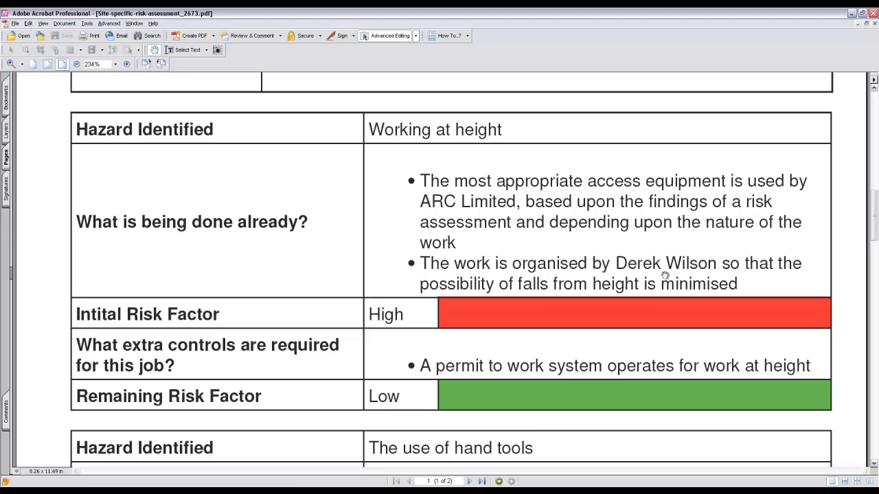
{"action": "scroll", "coordinate": [664, 275], "scroll_direction": "down", "scroll_amount": 1}
{"action": "scroll", "coordinate": [664, 274], "scroll_direction": "down", "scroll_amount": 12}
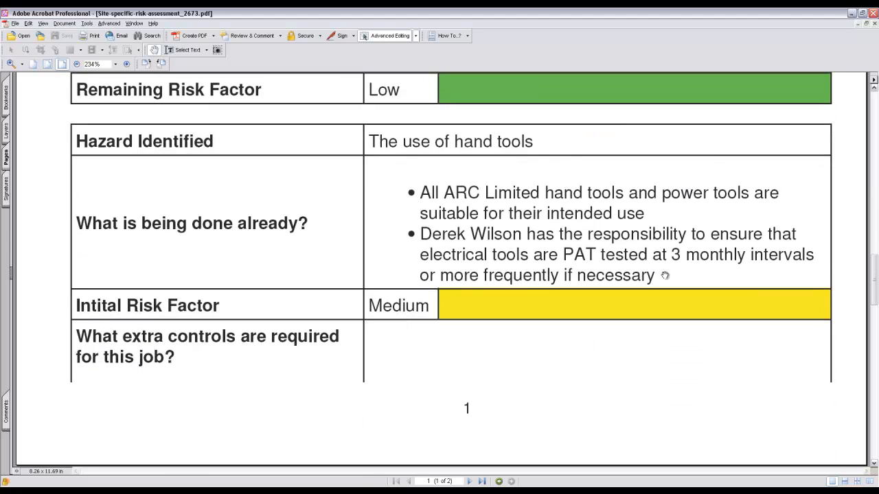
{"action": "scroll", "coordinate": [574, 149], "scroll_direction": "down", "scroll_amount": 3}
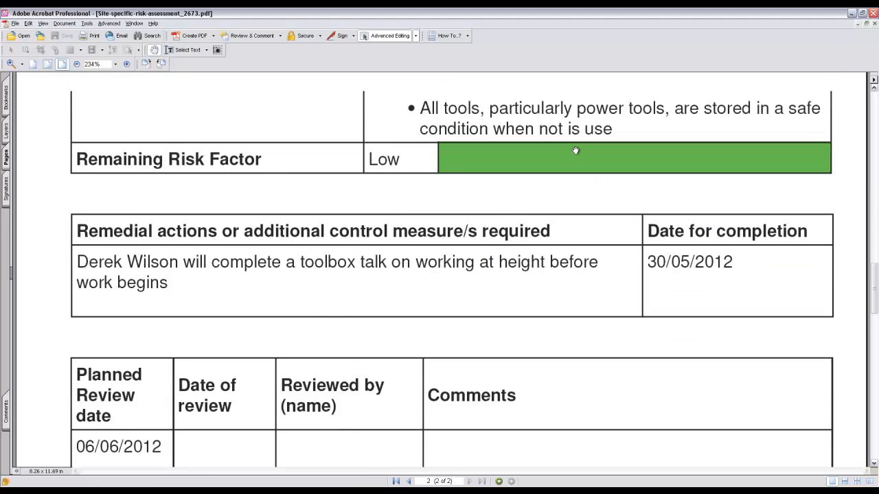
{"action": "scroll", "coordinate": [575, 150], "scroll_direction": "down", "scroll_amount": 1}
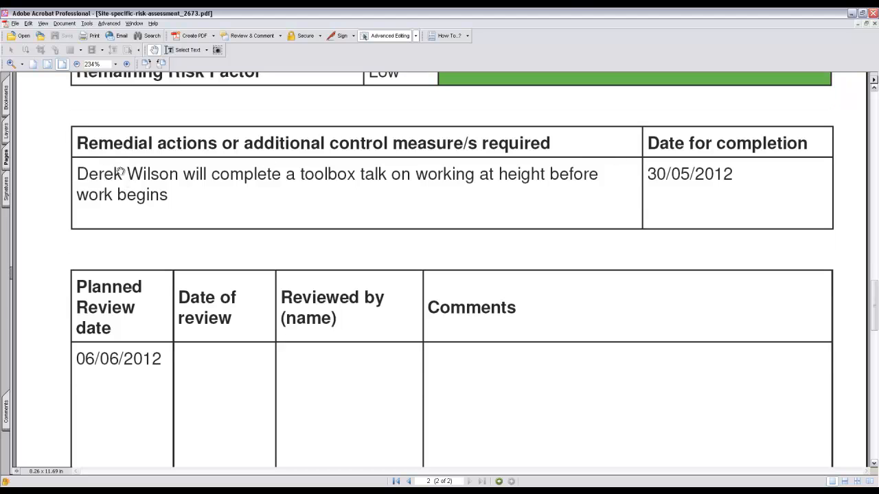
{"action": "scroll", "coordinate": [637, 197], "scroll_direction": "down", "scroll_amount": 7}
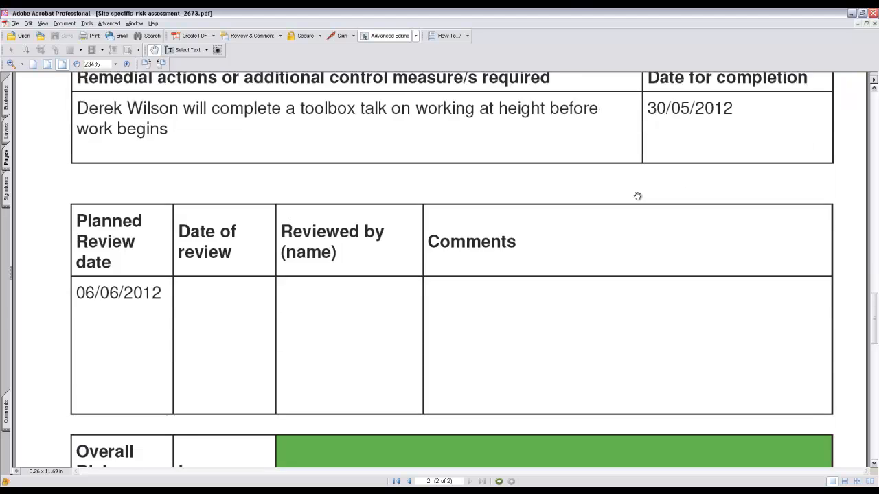
{"action": "scroll", "coordinate": [557, 204], "scroll_direction": "up", "scroll_amount": 4}
Close the risk assessment PDF and display the list of recently created documents in the members area
{"action": "left_click", "coordinate": [873, 14]}
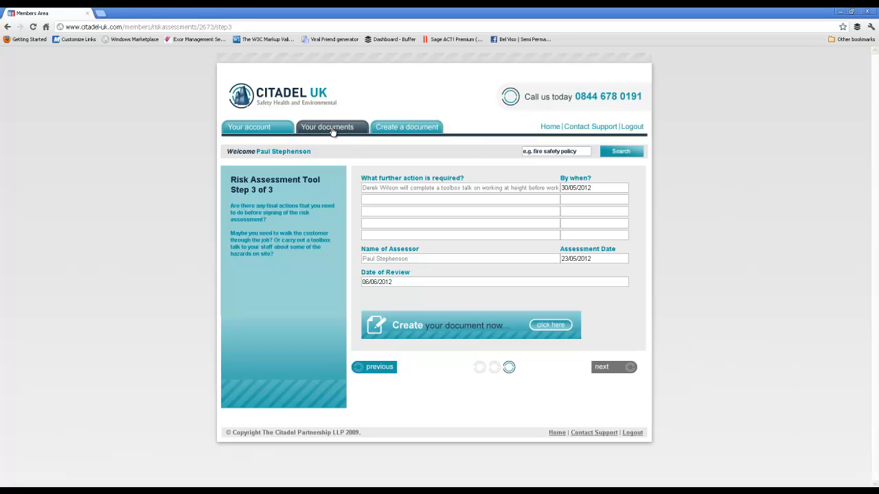
{"action": "left_click", "coordinate": [332, 130]}
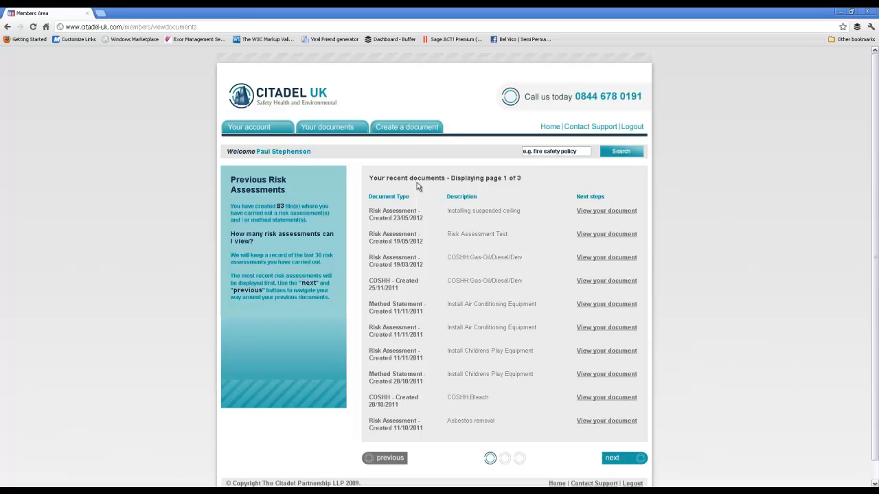
Create a Lone Worker Policy document from the Health And Safety Policies toolkit
{"action": "left_click", "coordinate": [416, 130]}
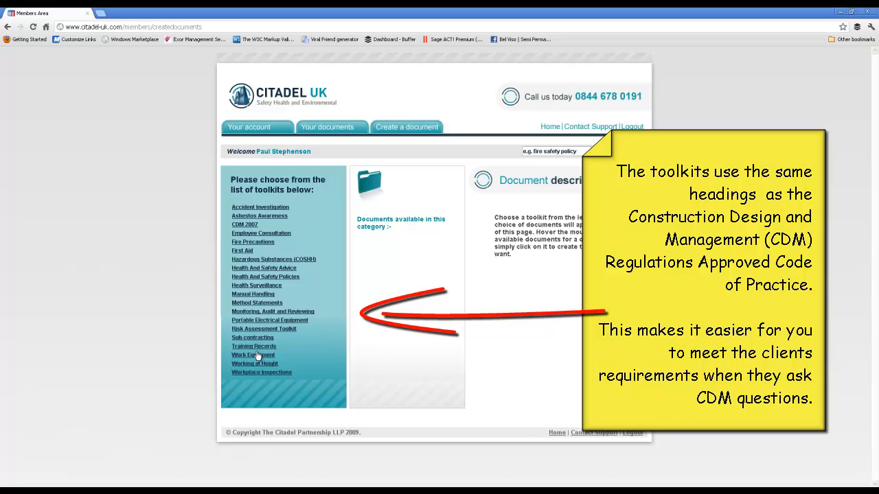
{"action": "left_click", "coordinate": [263, 278]}
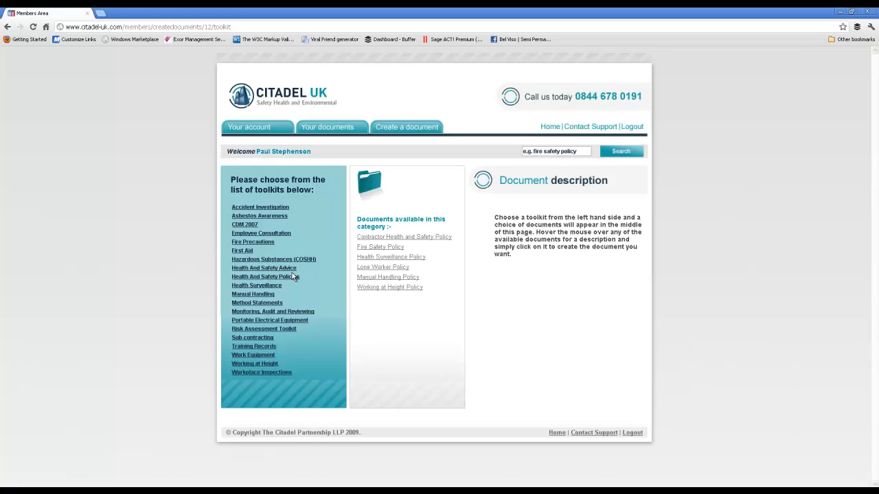
{"action": "mouse_move", "coordinate": [366, 280]}
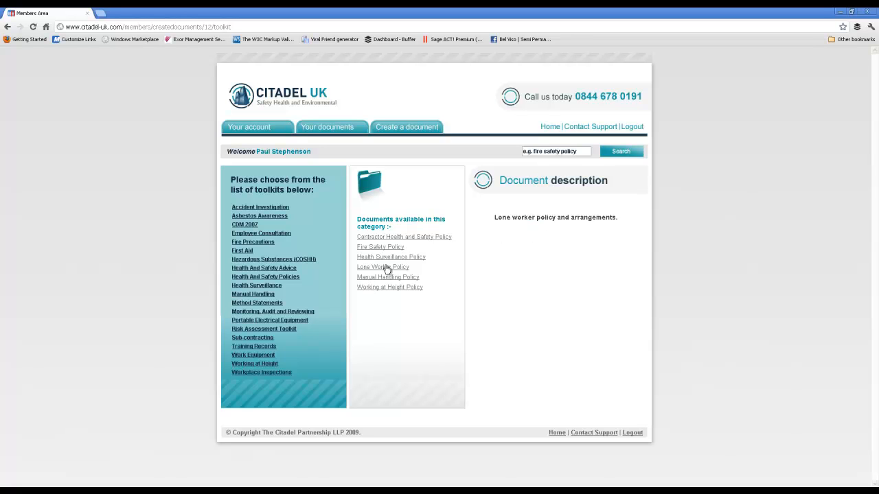
{"action": "left_click", "coordinate": [386, 269]}
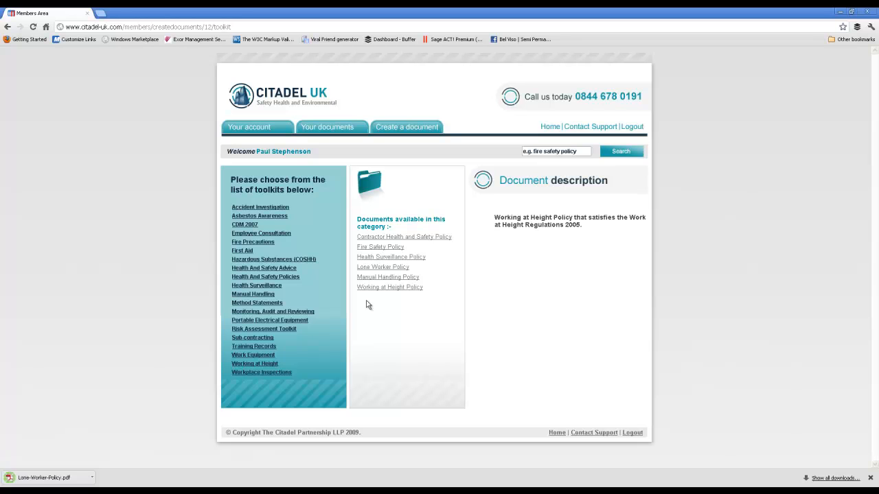
Open the downloaded Lone-Worker-Policy.pdf and read its introduction, definition and duties sections
{"action": "left_click", "coordinate": [57, 480]}
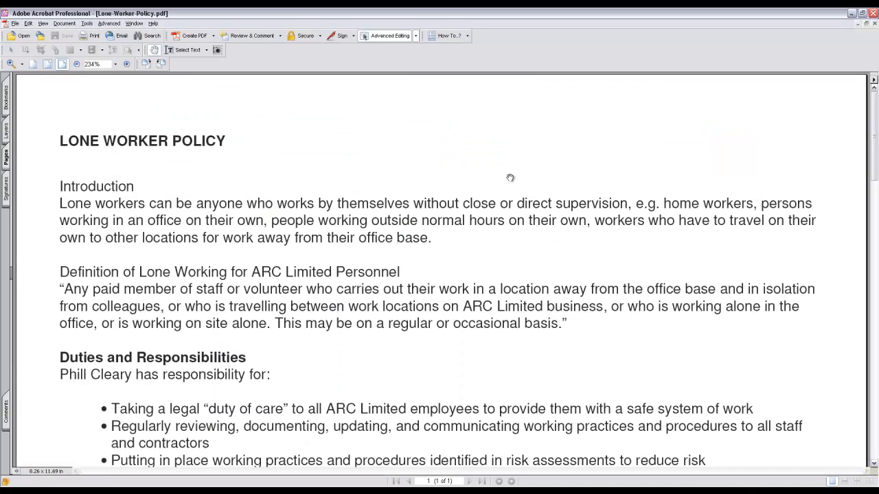
{"action": "scroll", "coordinate": [677, 151], "scroll_direction": "down", "scroll_amount": 5}
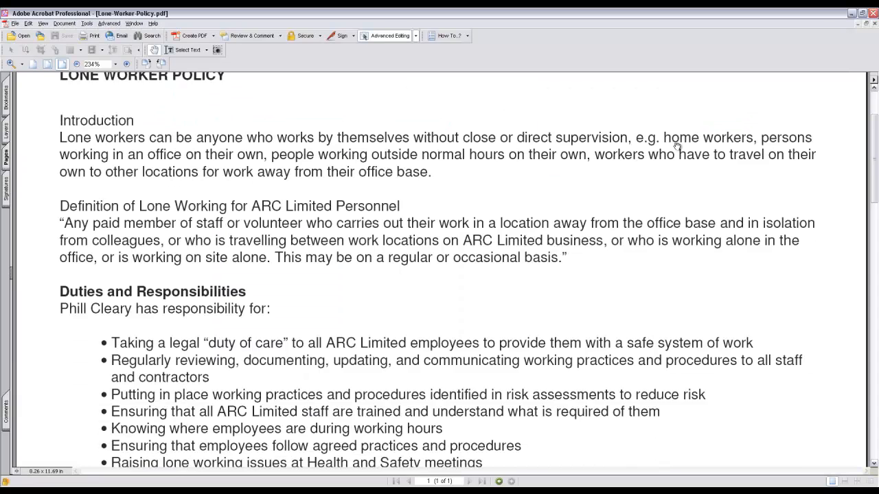